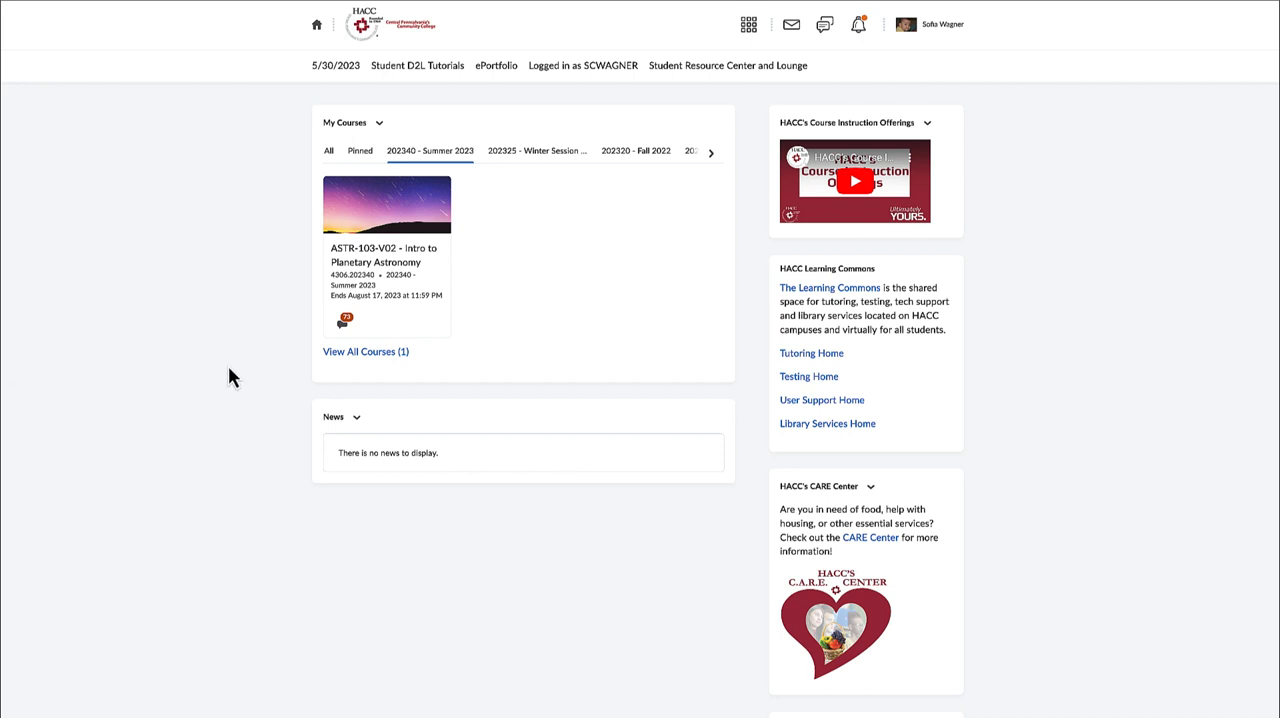
# Step: Enter the ASTR-103-V02 Intro to Planetary Astronomy course and show its General Links menu
pyautogui.click(373, 255)
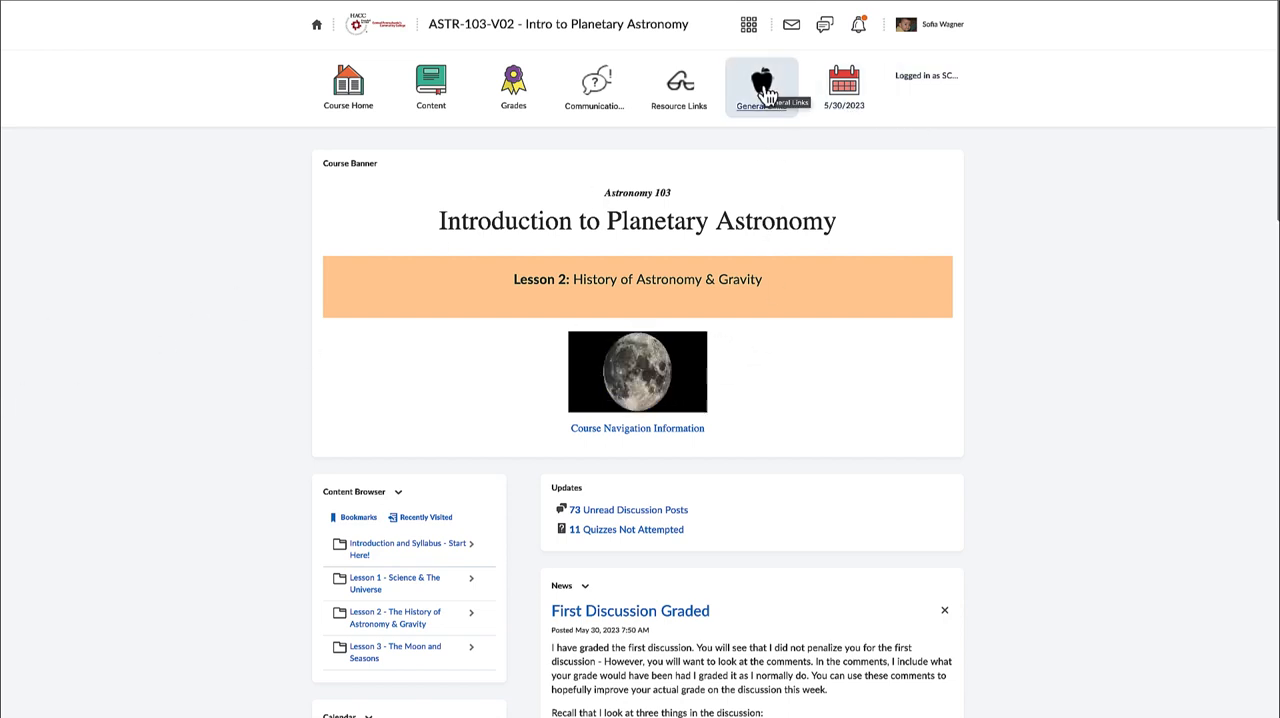
pyautogui.click(768, 92)
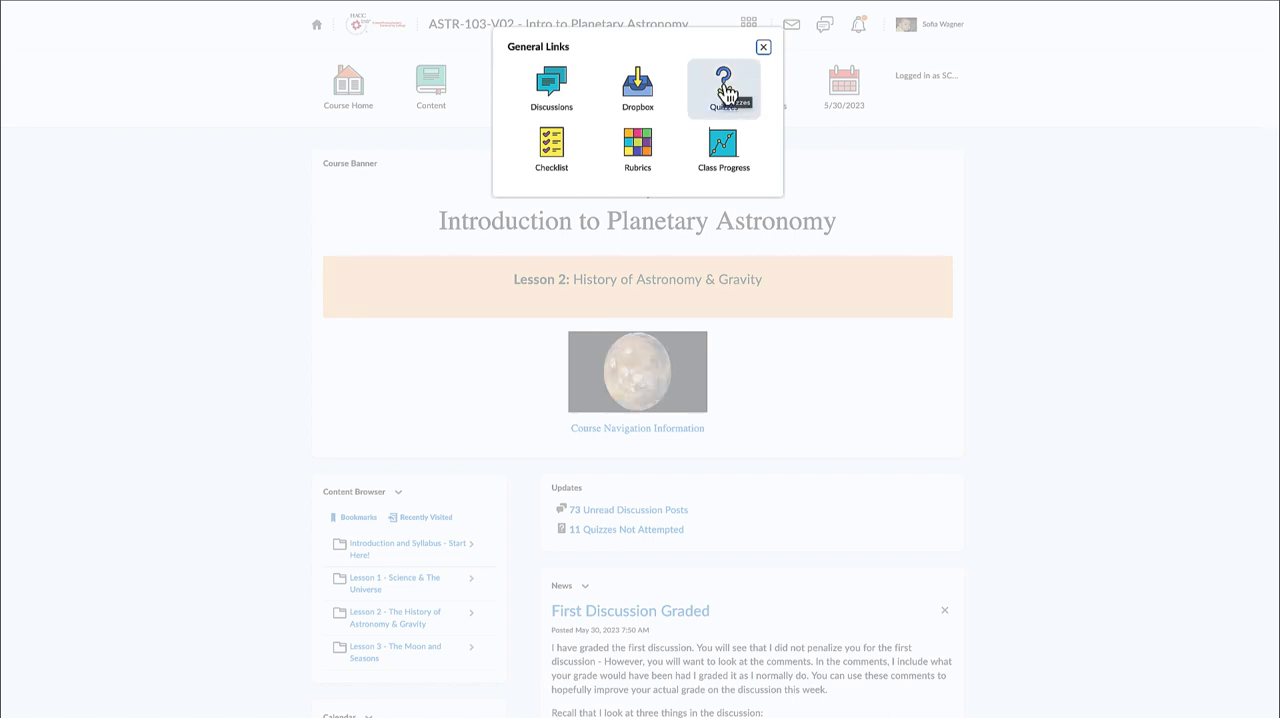
# Step: Go to the Quiz List and highlight that the Lab 1 Lab Quiz has feedback On Attempt
pyautogui.click(727, 92)
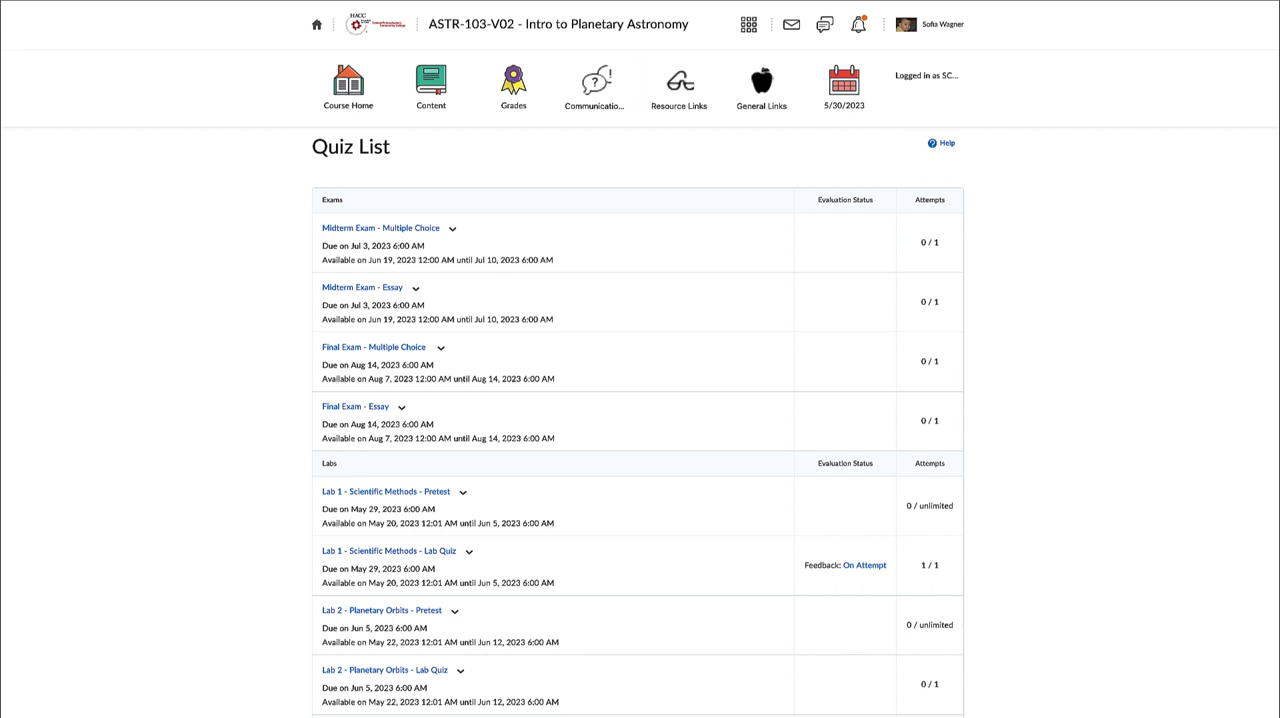
pyautogui.scroll(-2, 91, 258)
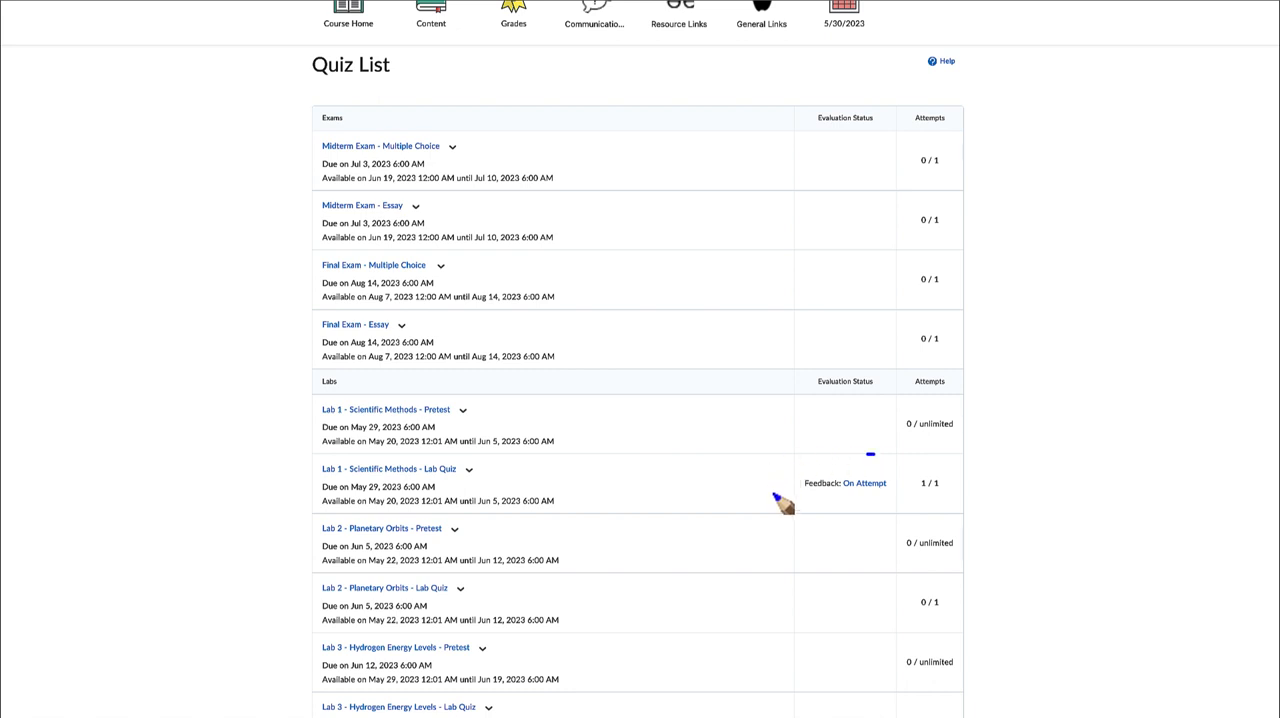
pyautogui.moveTo(875, 456)
pyautogui.mouseDown()
pyautogui.moveTo(905, 530)
pyautogui.moveTo(870, 455)
pyautogui.mouseUp()
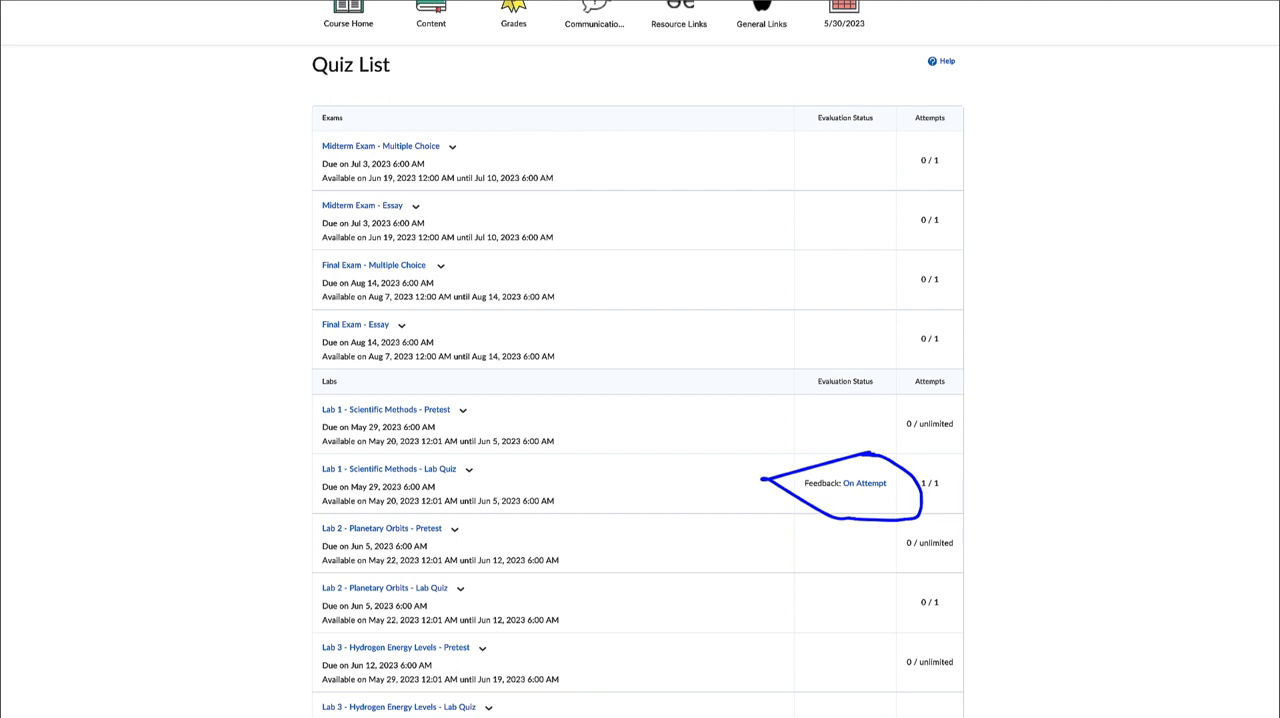
pyautogui.press('Escape')
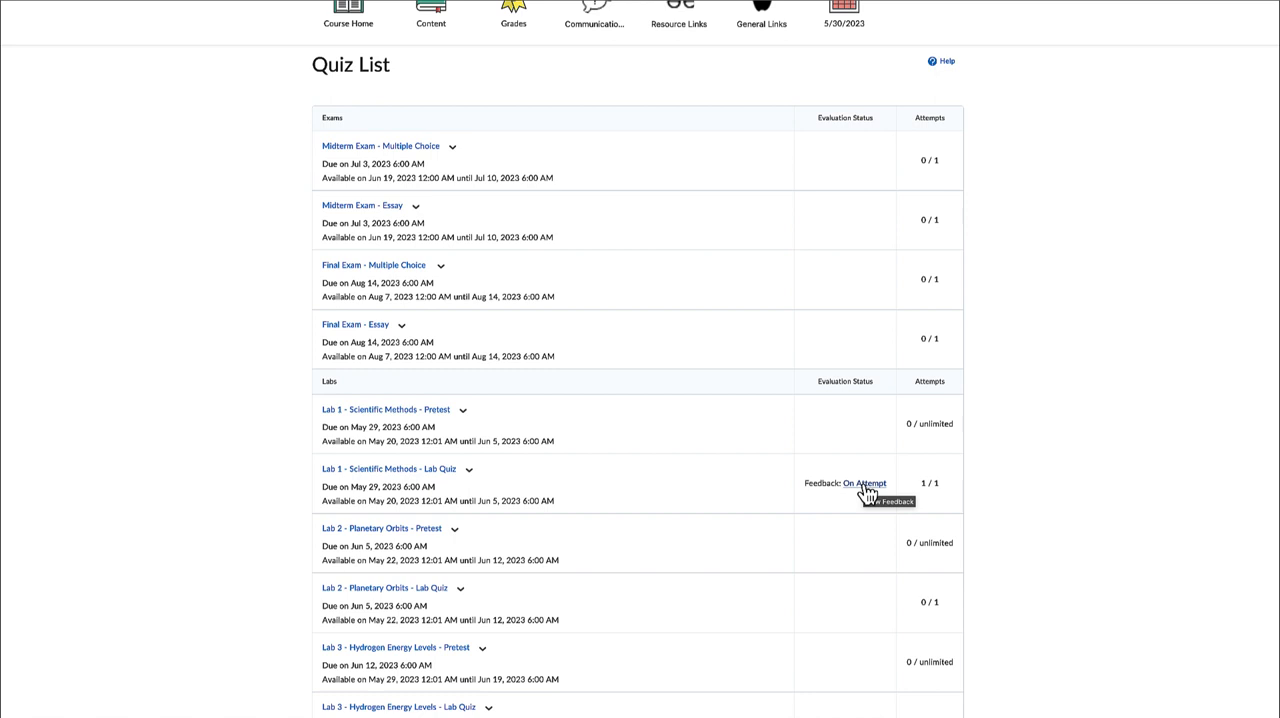
# Step: View the Lab 1 Scientific Methods Lab Quiz submissions and point out Attempt 1 graded 30 / 30
pyautogui.click(866, 484)
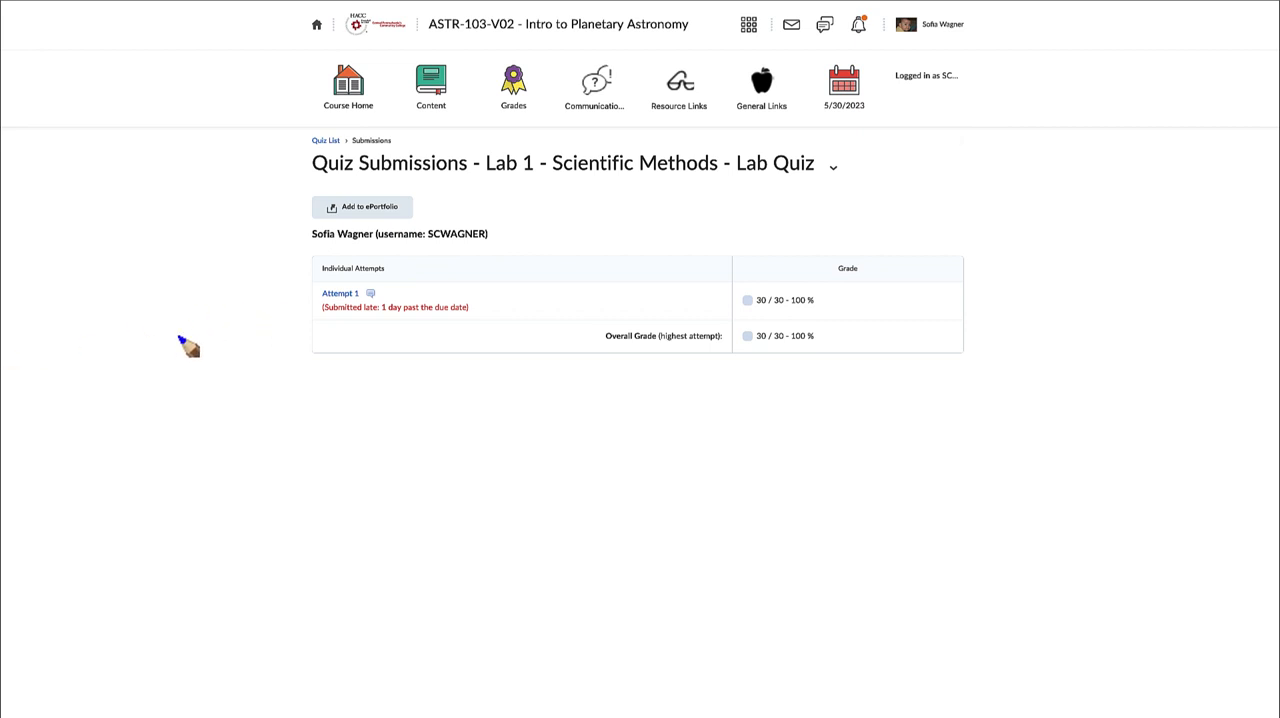
pyautogui.moveTo(164, 338)
pyautogui.mouseDown()
pyautogui.moveTo(303, 300)
pyautogui.moveTo(295, 326)
pyautogui.mouseUp()
pyautogui.moveTo(740, 318); pyautogui.dragTo(842, 324)
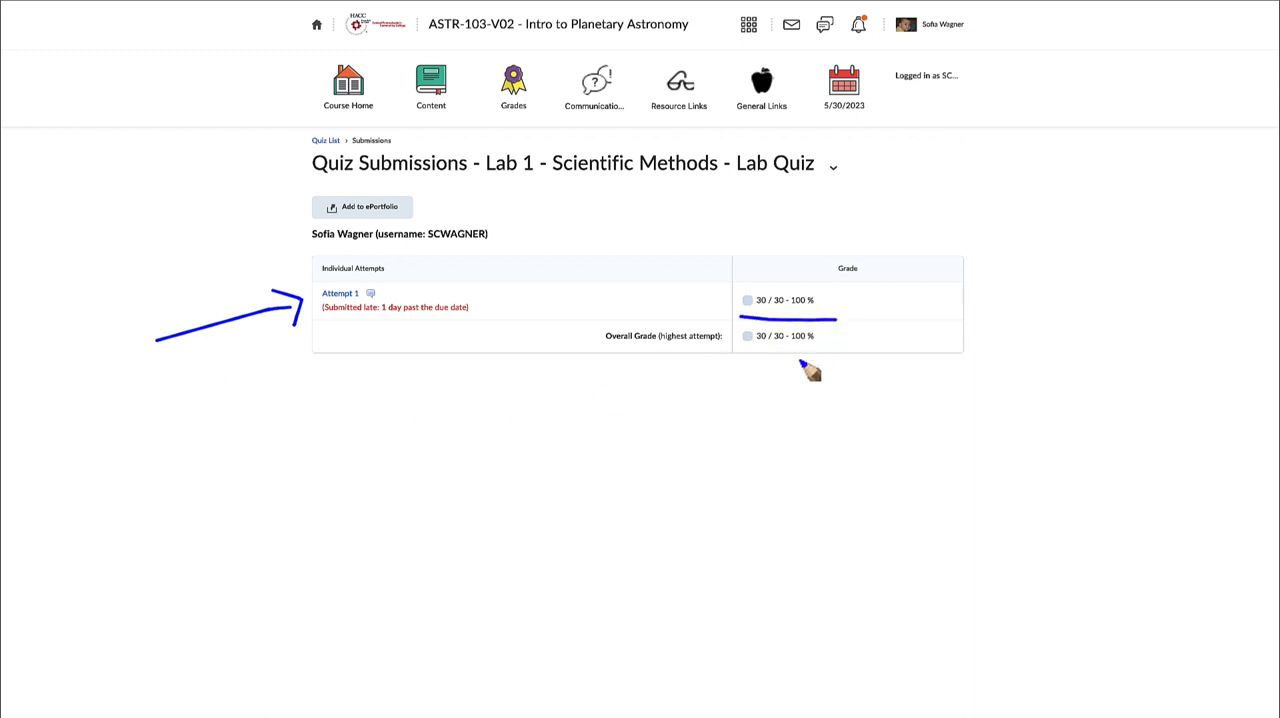
pyautogui.moveTo(592, 352); pyautogui.dragTo(744, 340)
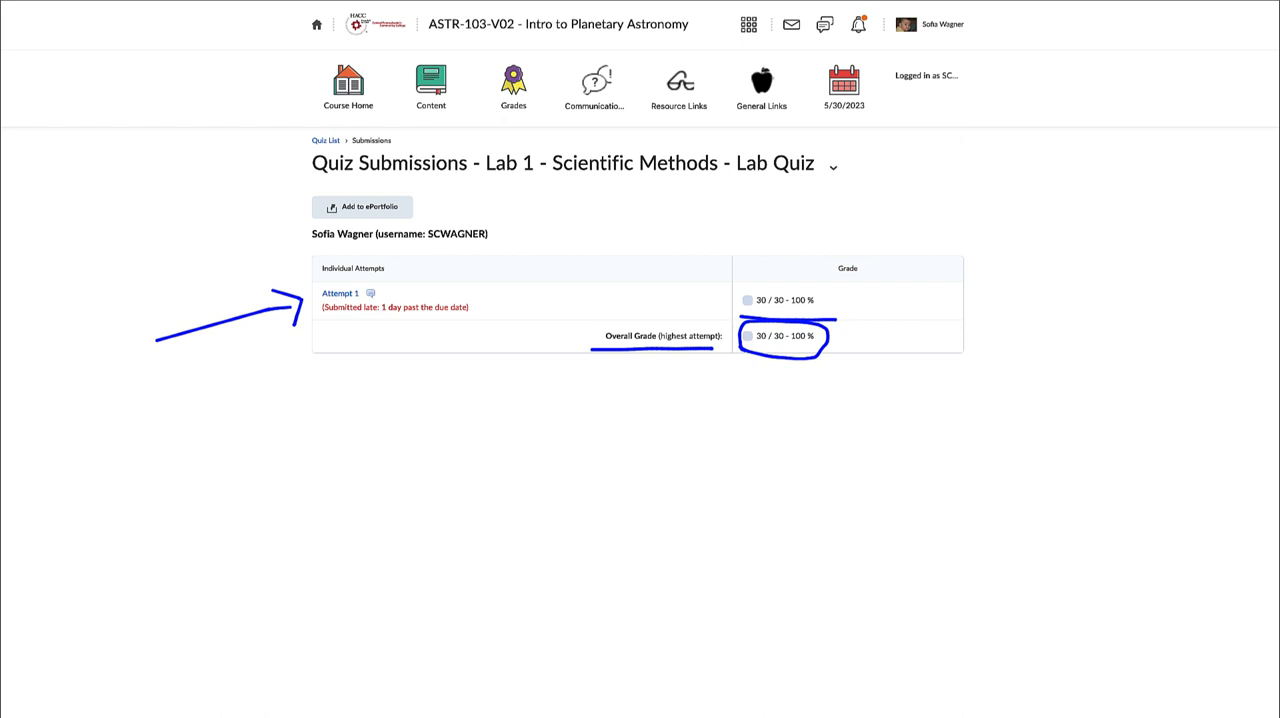
pyautogui.press('Escape')
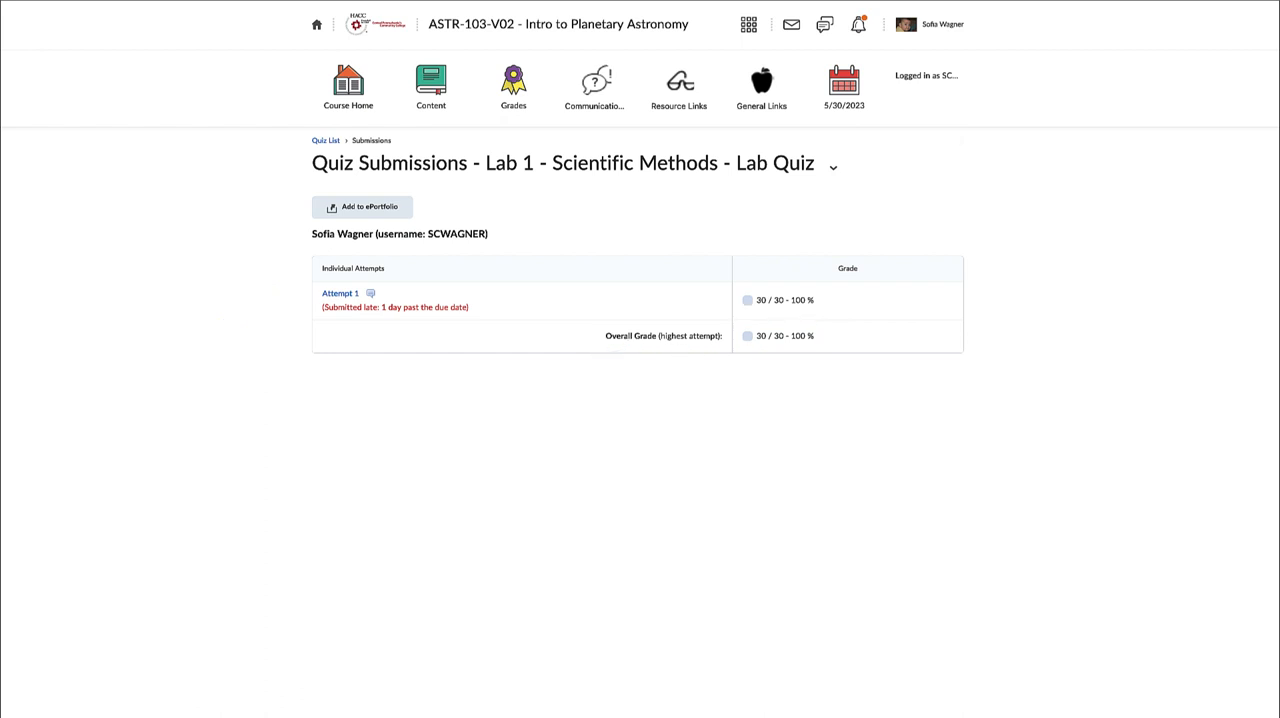
# Step: Review Attempt 1 and expand question 1's feedback asking for a more detailed analysis (-3.0)
pyautogui.click(340, 293)
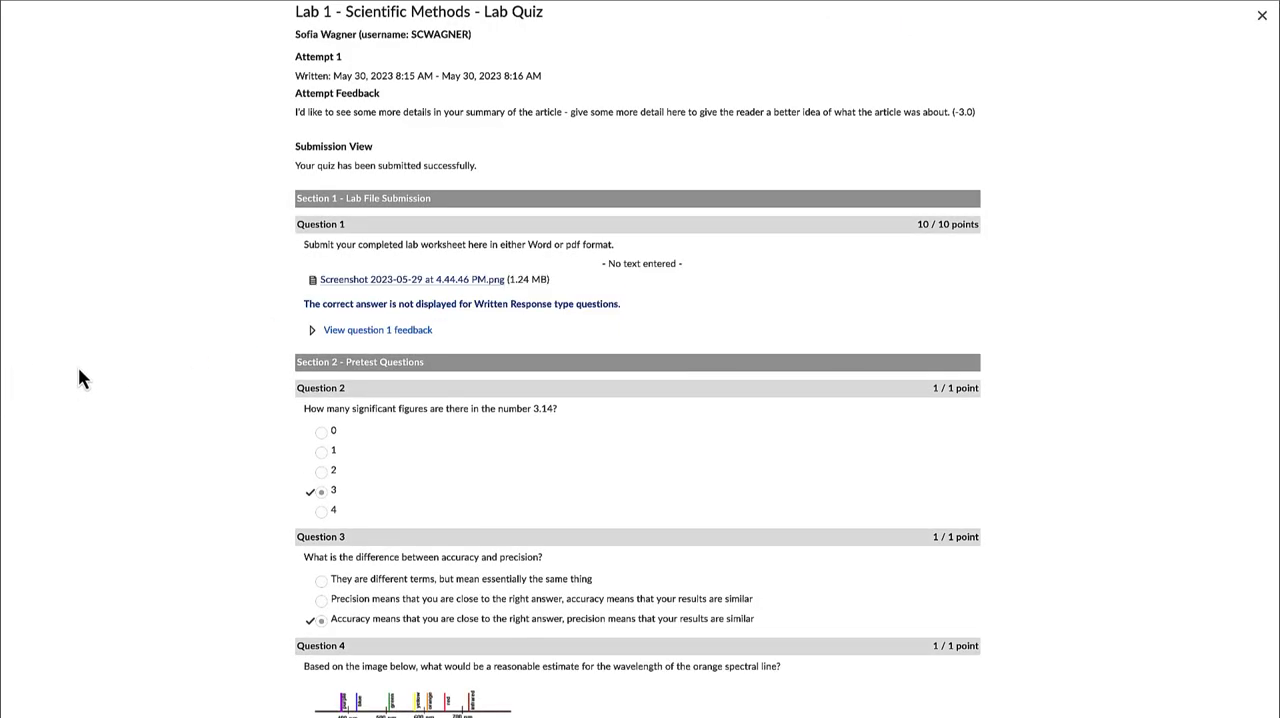
pyautogui.click(313, 330)
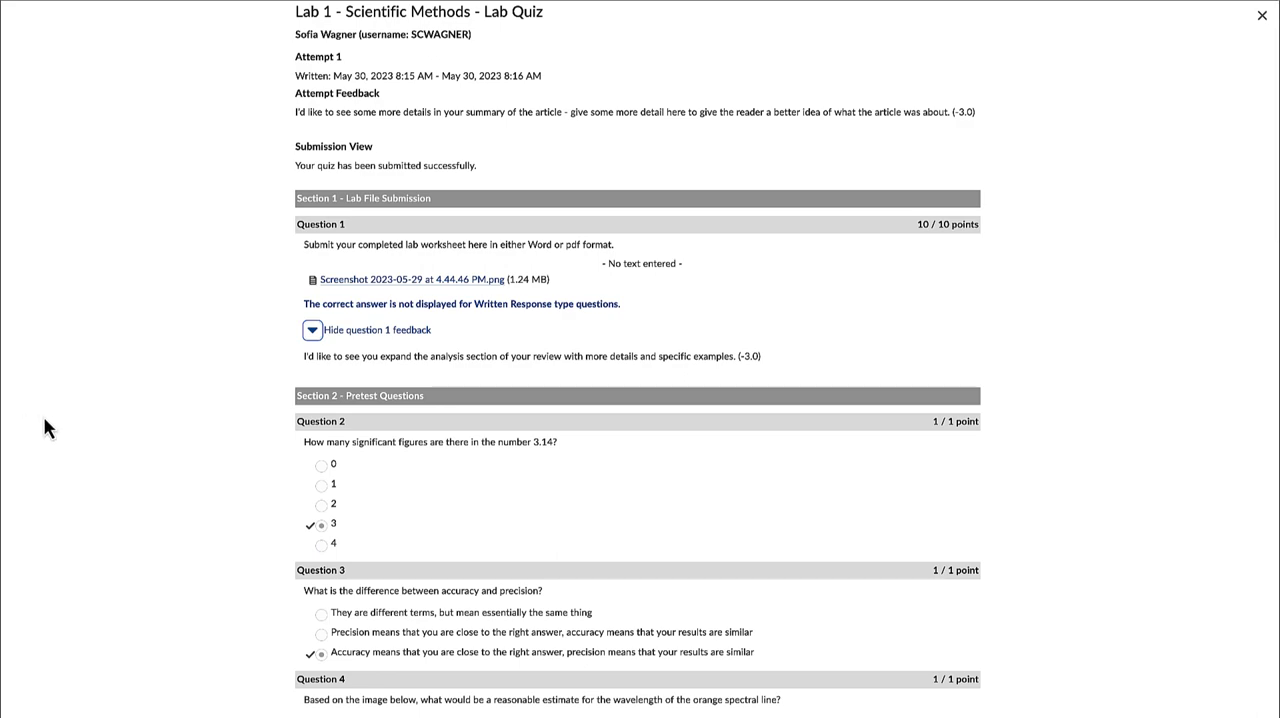
pyautogui.scroll(-1, 55, 425)
pyautogui.scroll(-5, 55, 425)
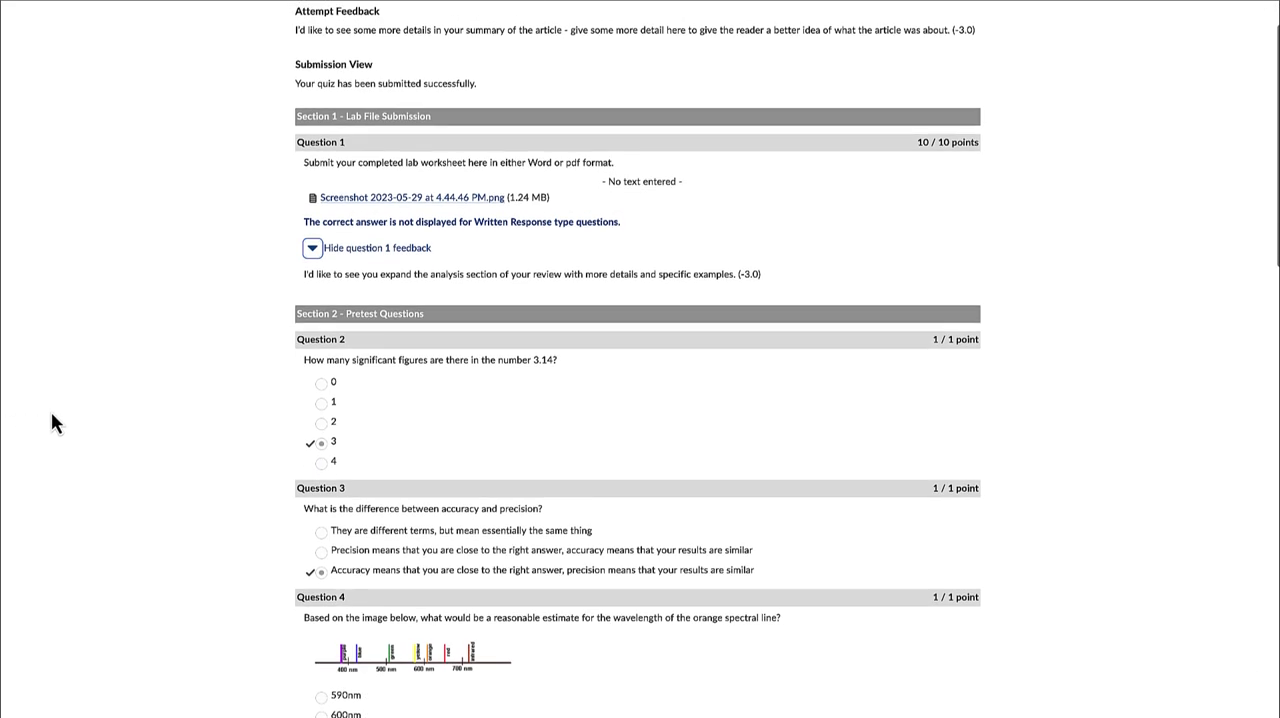
pyautogui.scroll(-8, 51, 411)
pyautogui.scroll(-5, 50, 410)
pyautogui.scroll(-3, 50, 410)
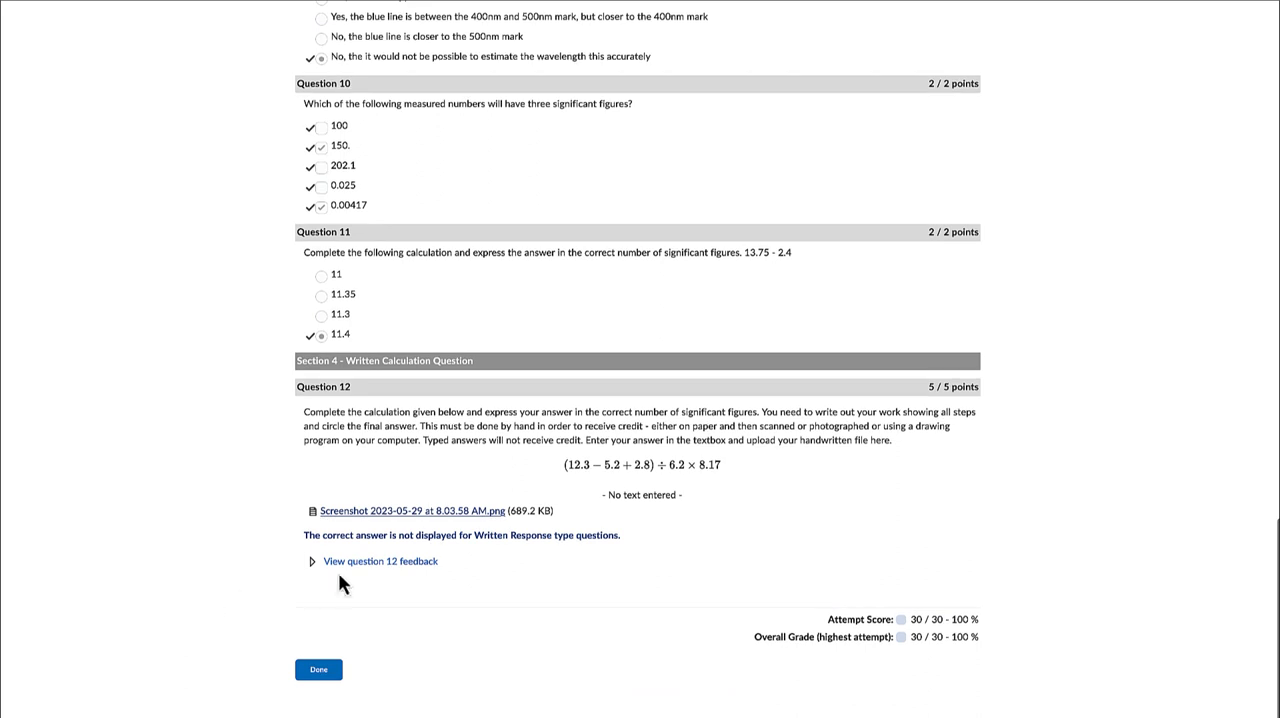
# Step: Expand question 12's feedback noting no penalty for the first discussion
pyautogui.click(311, 560)
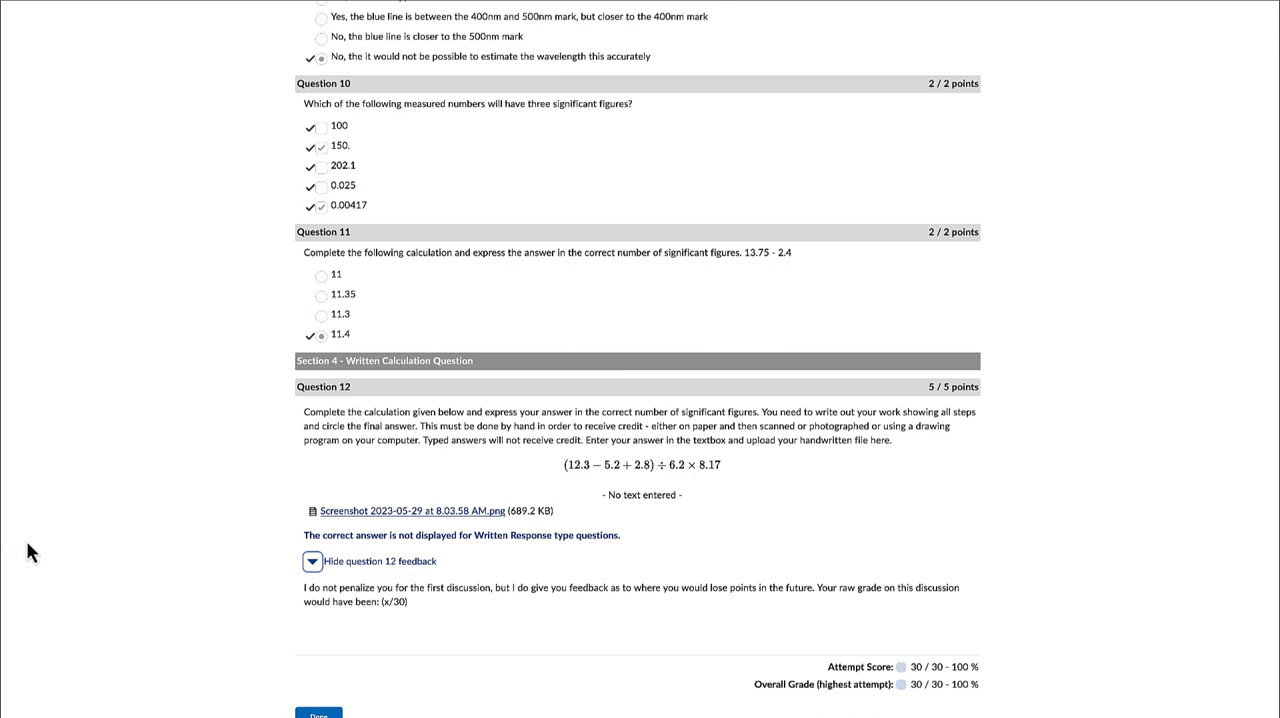
pyautogui.scroll(-2, 25, 541)
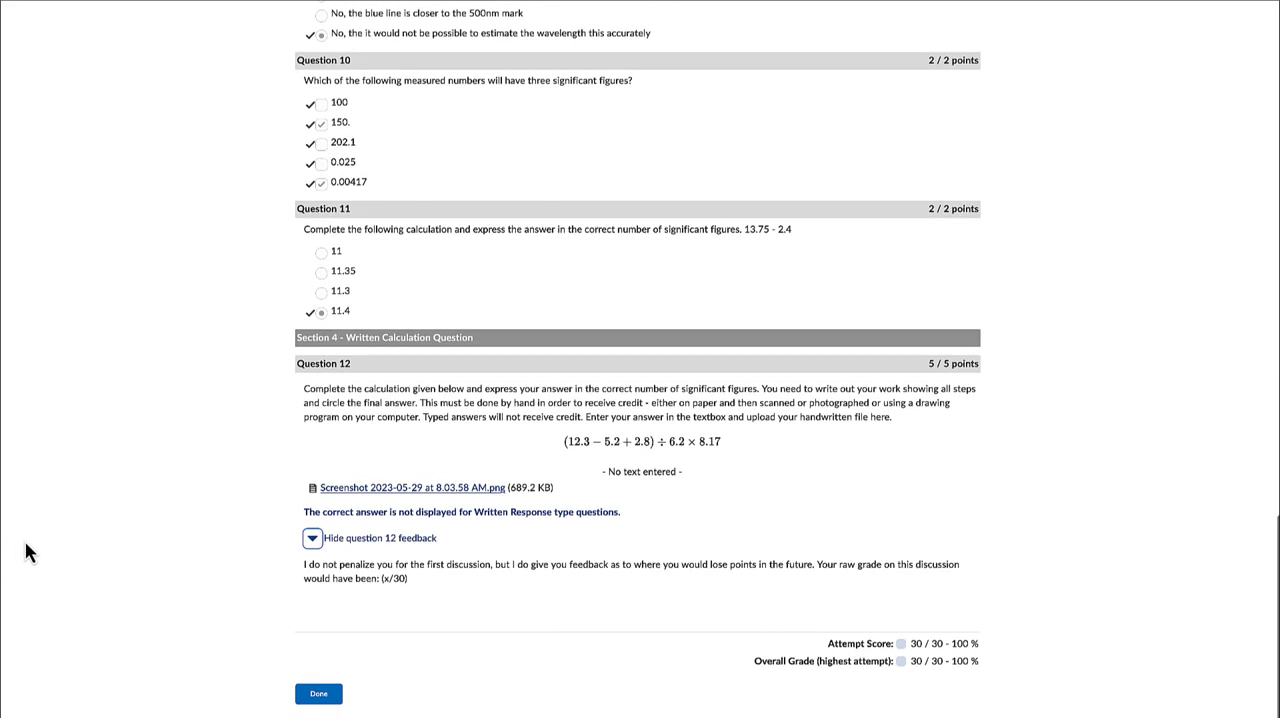